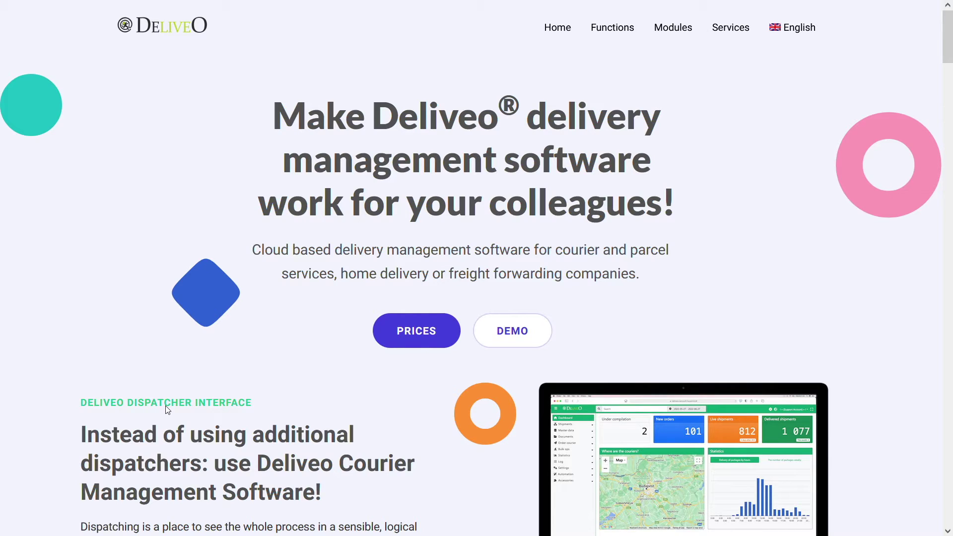
pyautogui.scroll(-3, 167, 410)
pyautogui.scroll(-3, 167, 409)
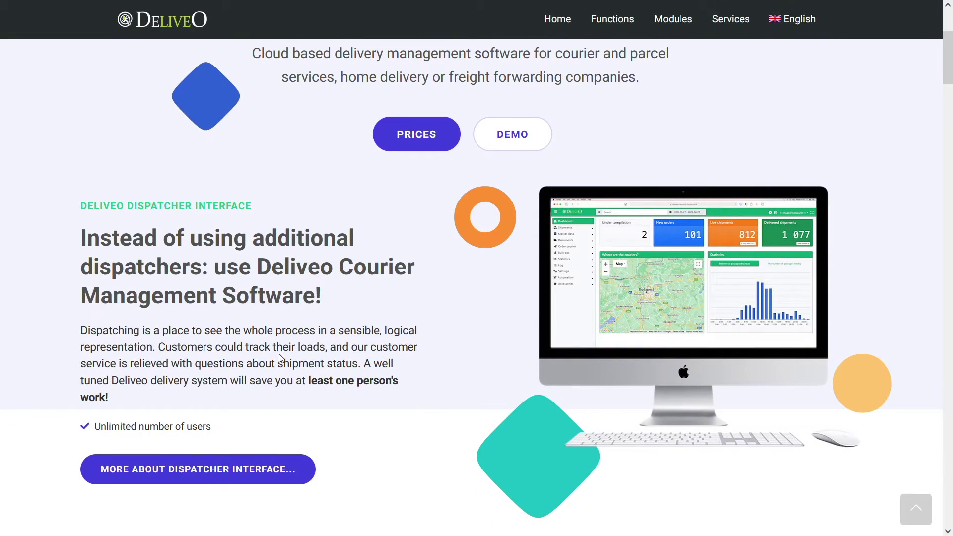
pyautogui.scroll(-5, 158, 330)
pyautogui.scroll(-5, 424, 365)
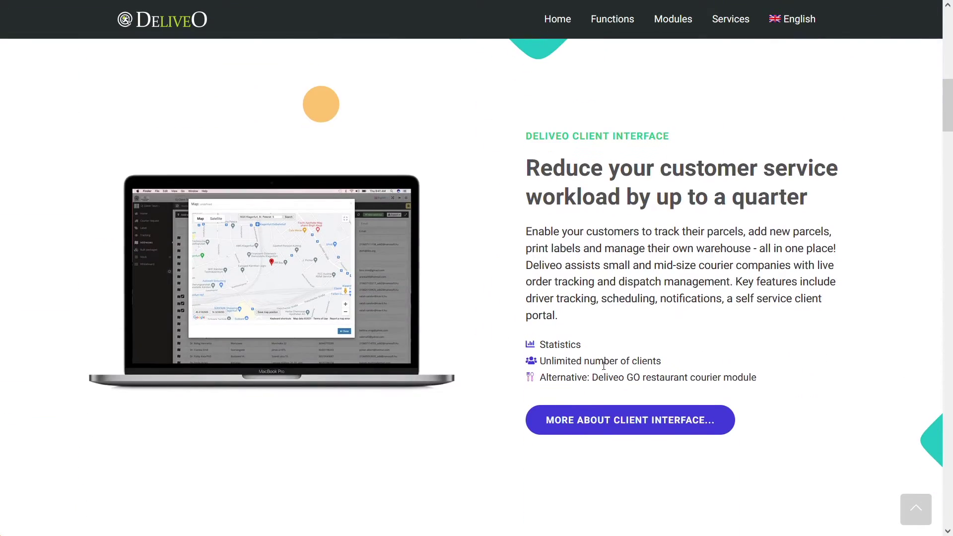
pyautogui.scroll(-2, 604, 365)
pyautogui.scroll(-5, 484, 357)
pyautogui.scroll(-4, 357, 335)
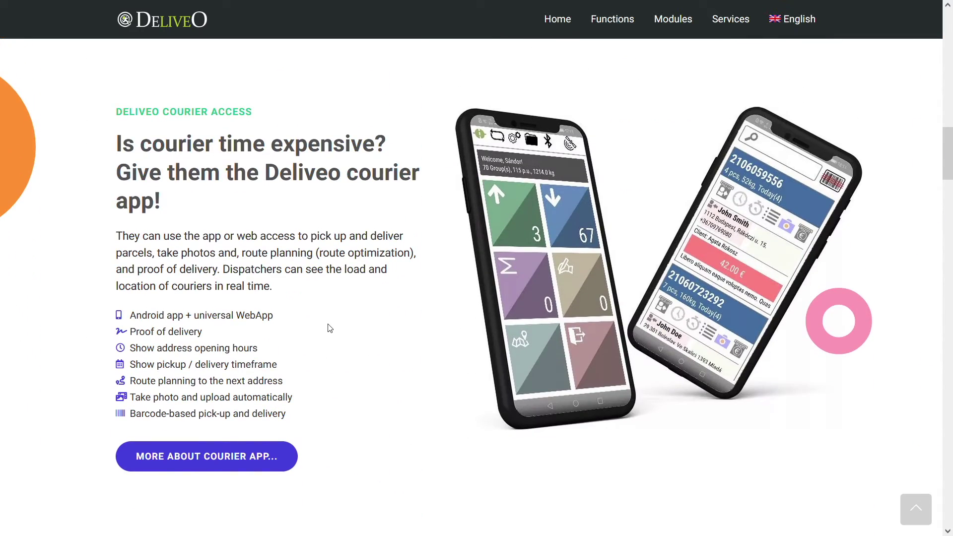
pyautogui.scroll(-4, 439, 373)
pyautogui.scroll(-3, 470, 357)
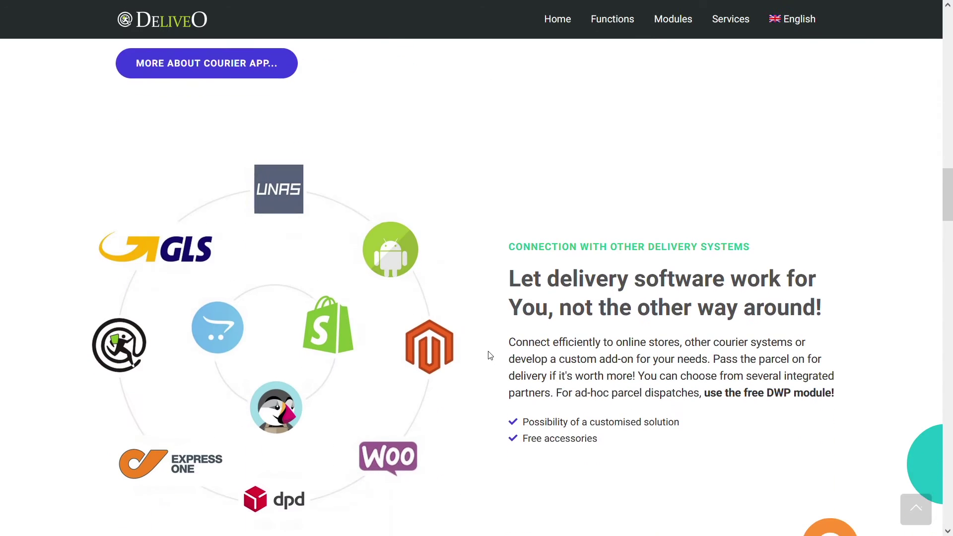
pyautogui.scroll(-2, 484, 353)
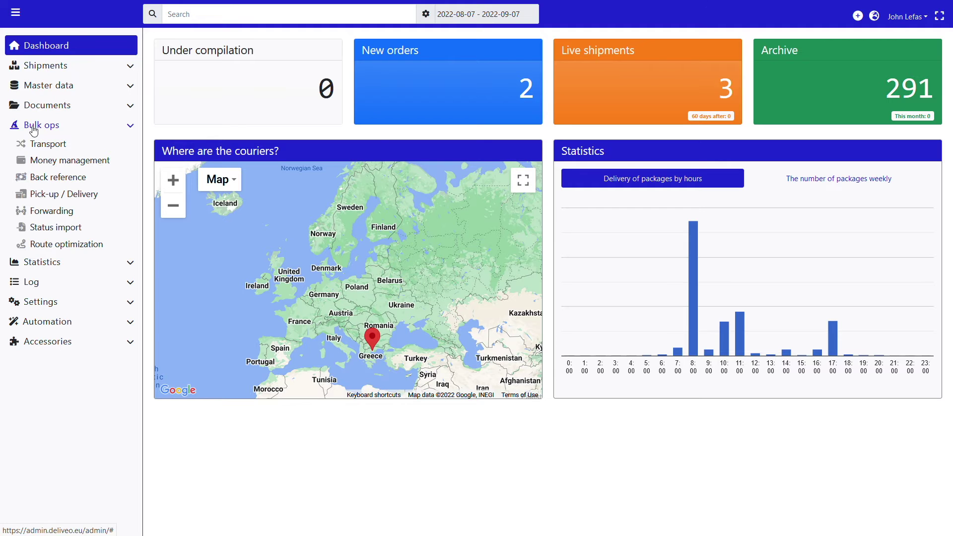
# Step: Run route optimization for vehicle ABC-123 | Romanos from the license plate list
pyautogui.click(54, 254)
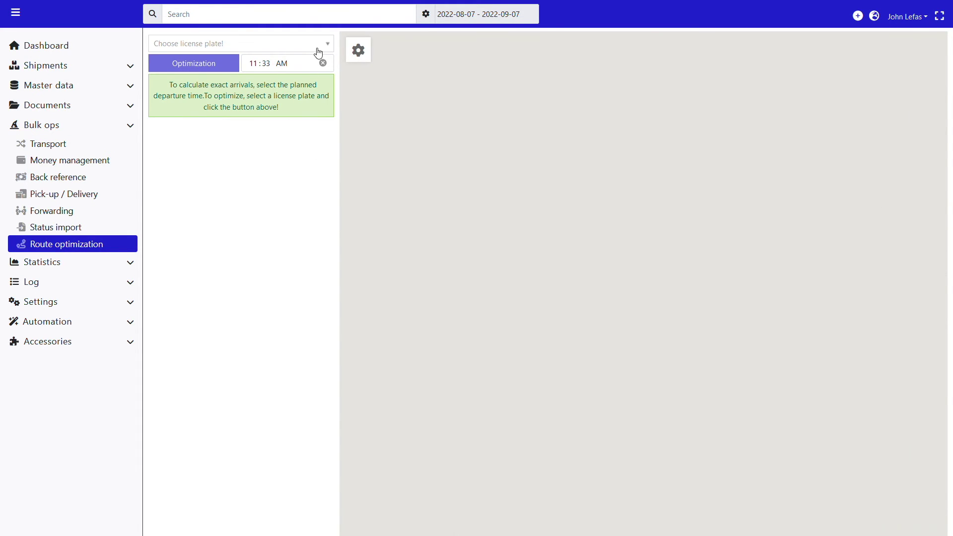
pyautogui.click(243, 44)
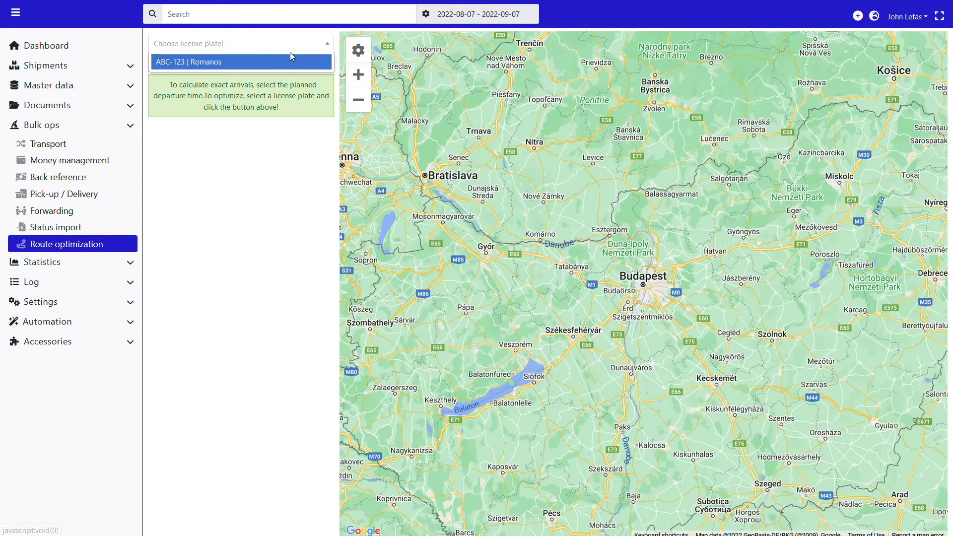
pyautogui.click(290, 62)
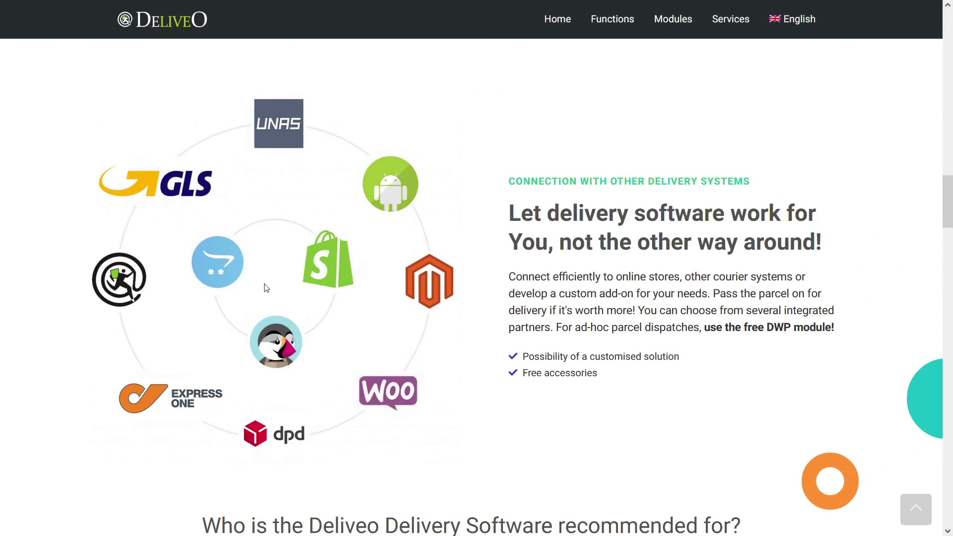
pyautogui.scroll(-5, 265, 287)
pyautogui.scroll(-5, 265, 287)
pyautogui.scroll(-5, 269, 283)
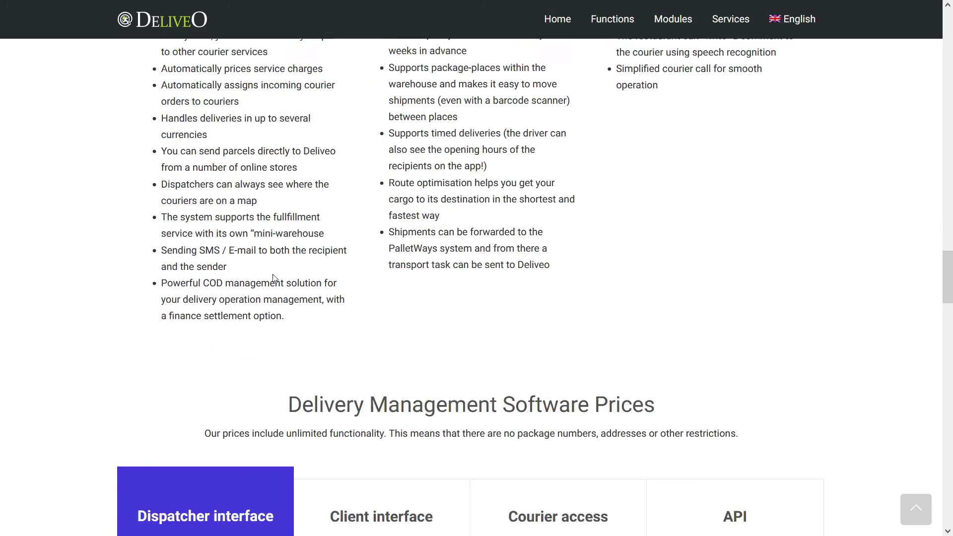
pyautogui.scroll(-3, 274, 278)
pyautogui.scroll(-3, 274, 278)
pyautogui.scroll(3, 274, 278)
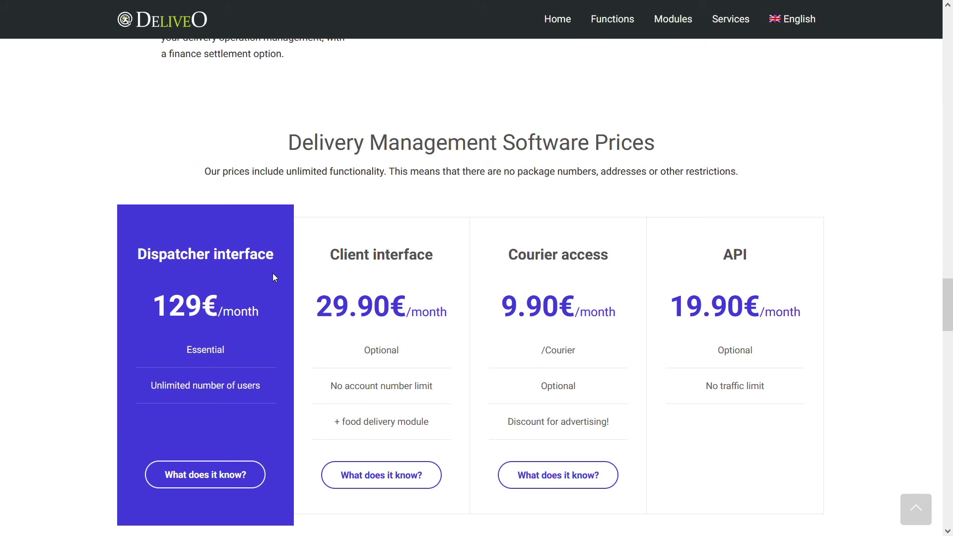